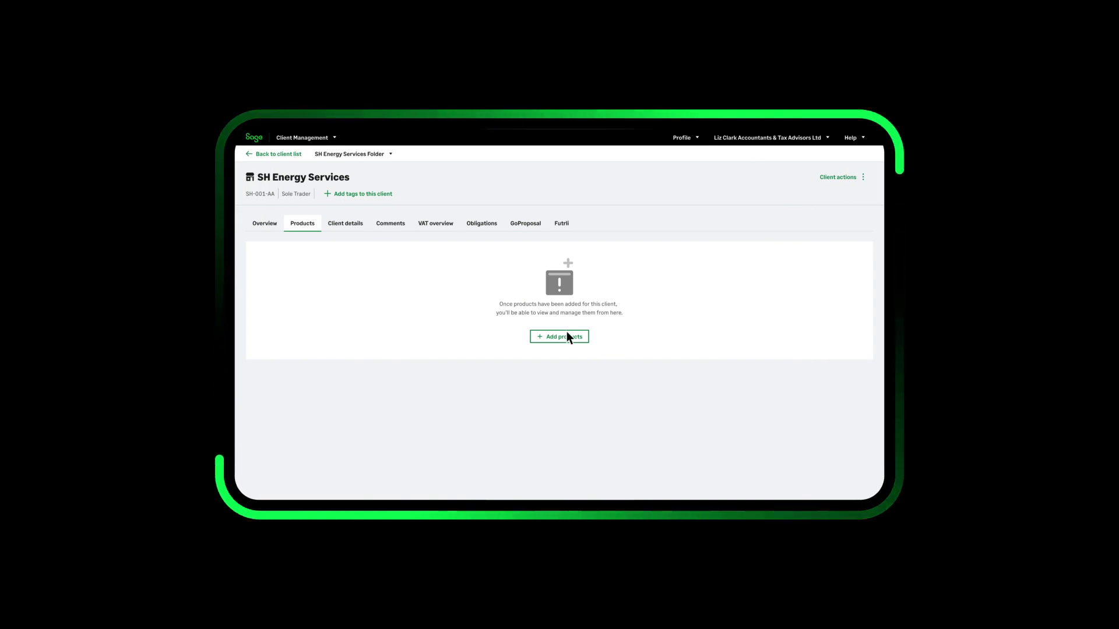
# Step: Add Accounting Individual as a subscription product for SH Energy Services, bringing monthly charges to £3.80
pyautogui.click(575, 336)
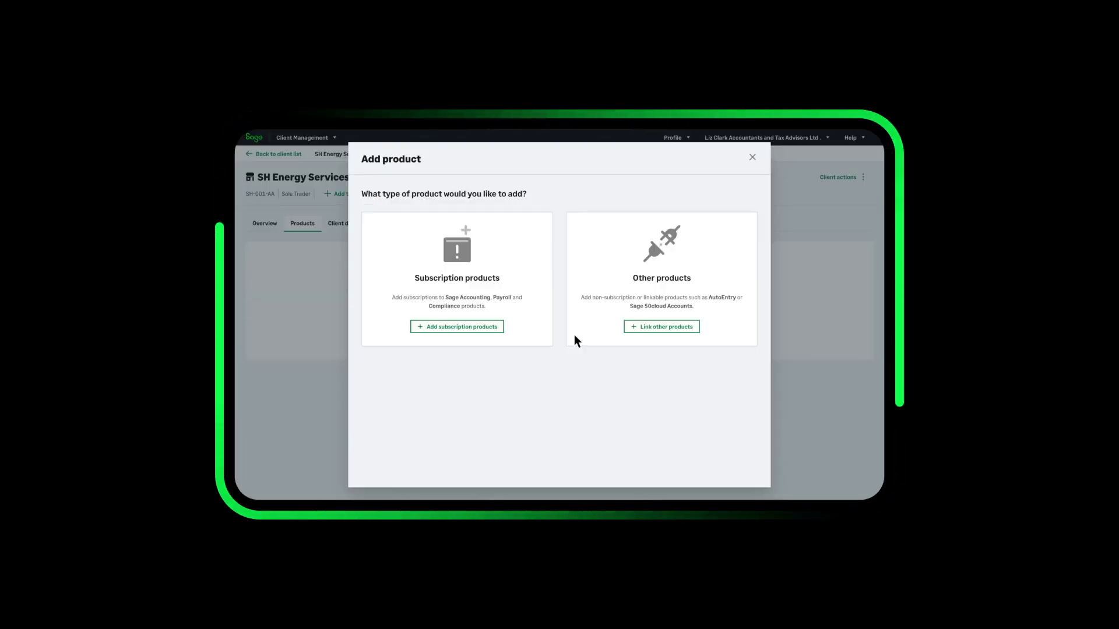
pyautogui.click(480, 324)
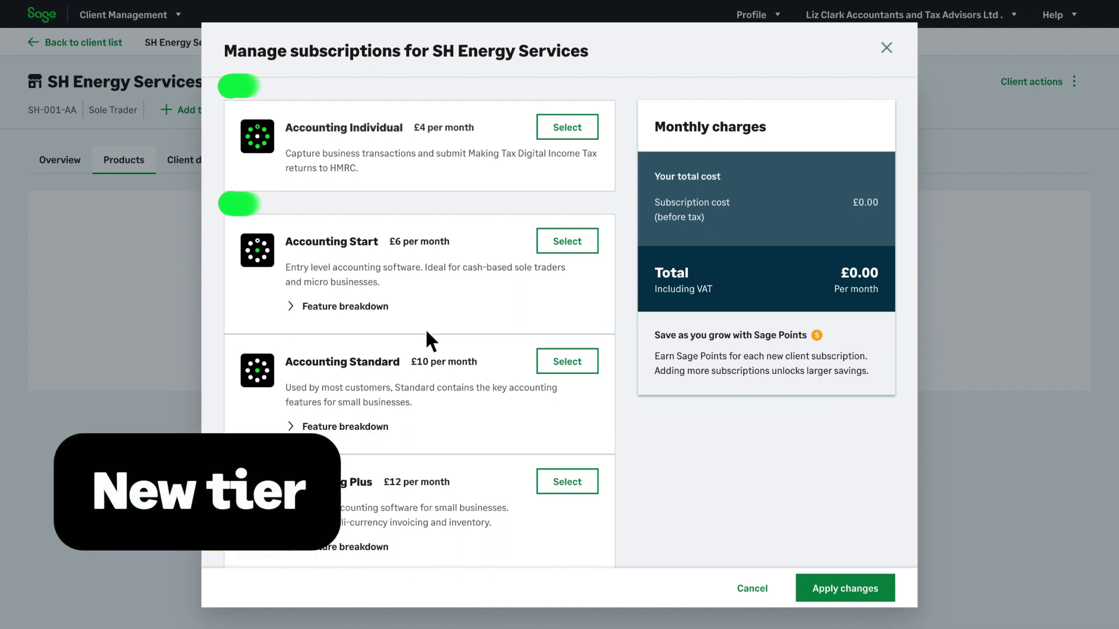
pyautogui.click(565, 126)
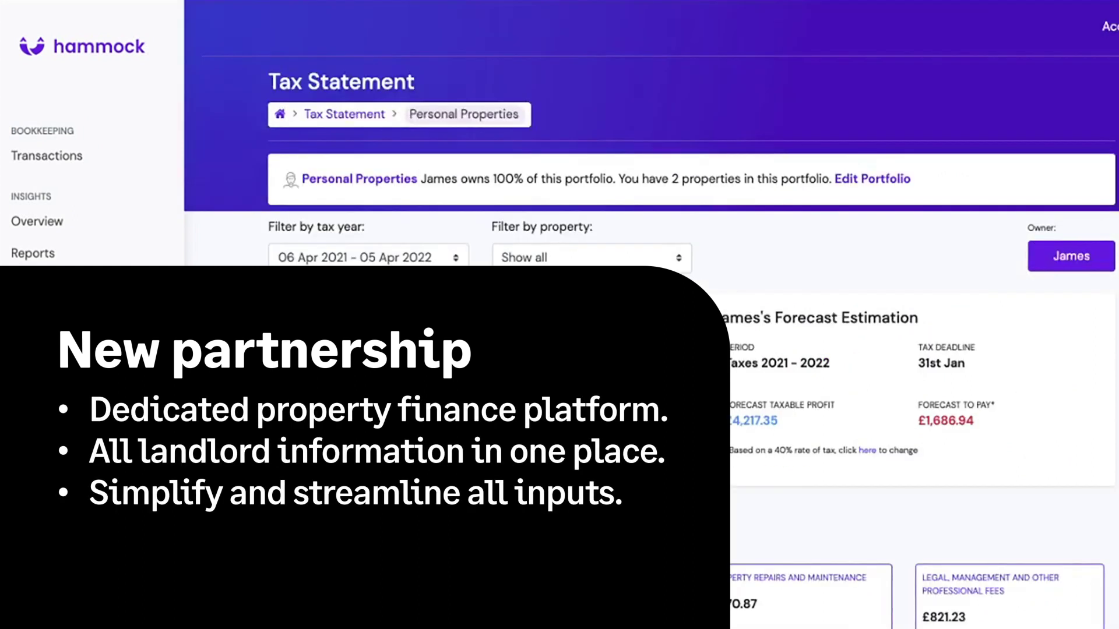
# Step: Scroll Hammock's 2021–2022 tax statement down to the Summary and Subtotals panels
pyautogui.scroll(-2, 651, 408)
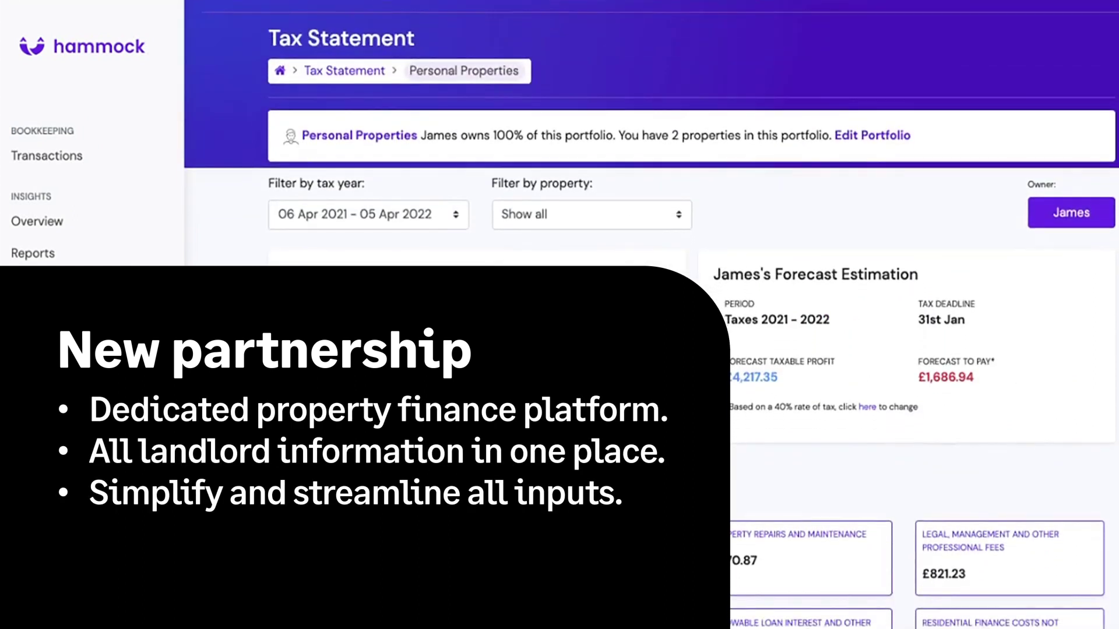
pyautogui.scroll(-2, 651, 407)
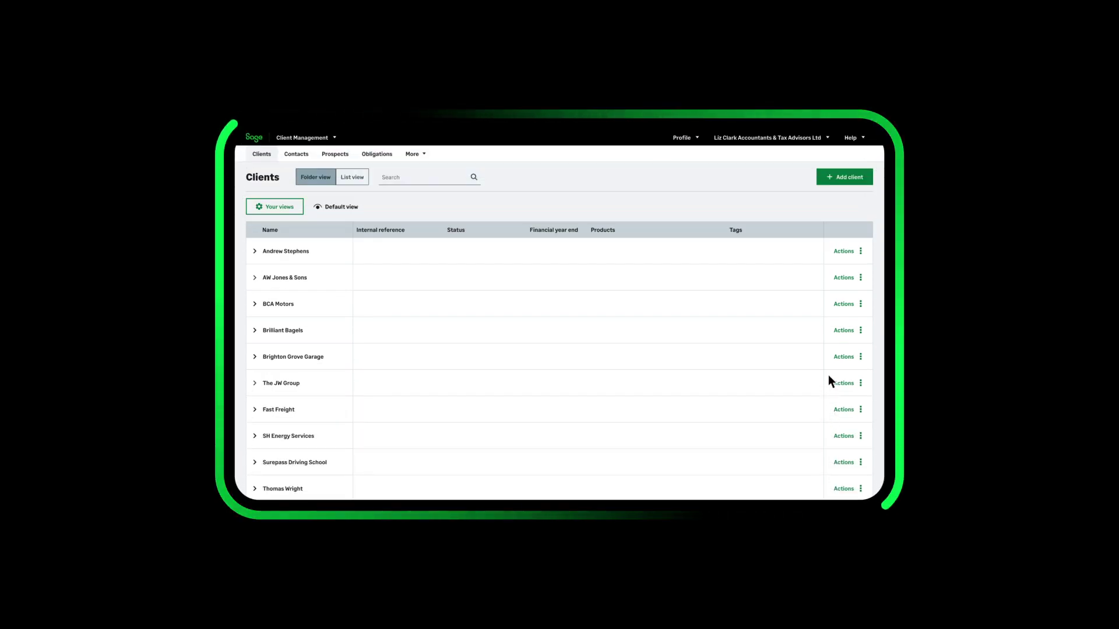
# Step: Create the organisation client 'SH Energy Services' as a Sole Trader and enter its phone number
pyautogui.click(829, 175)
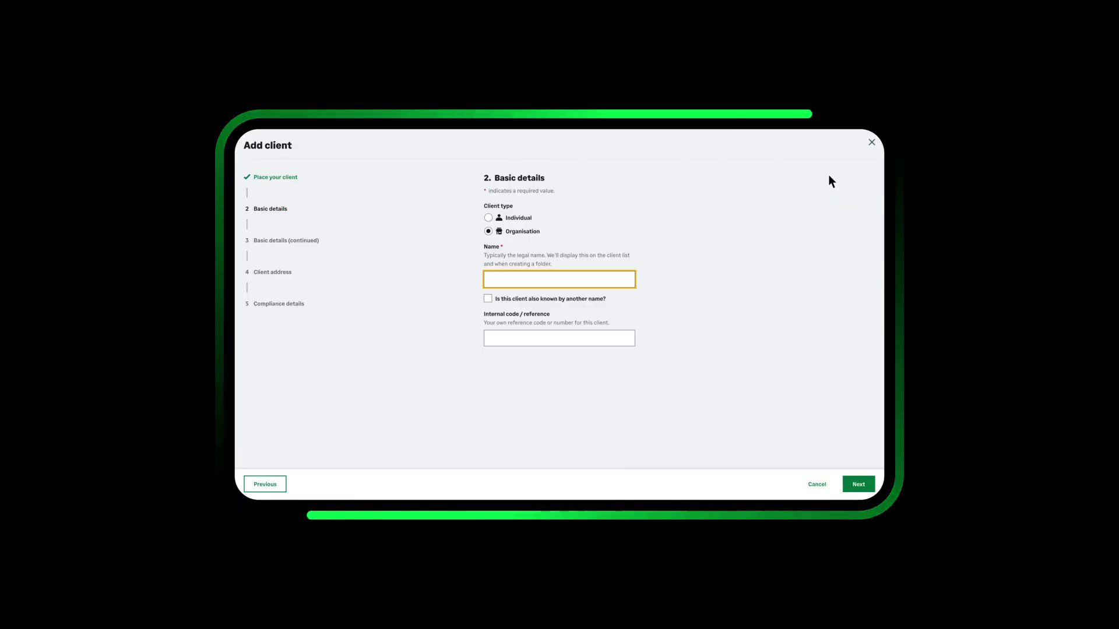
pyautogui.write('SH Energy Services')
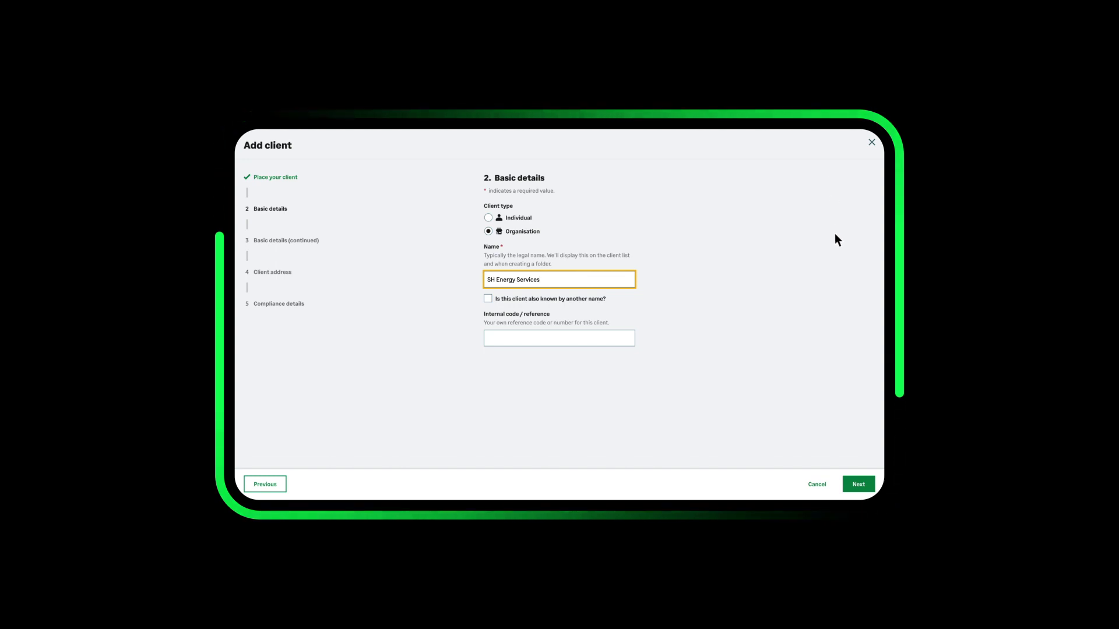
pyautogui.click(860, 483)
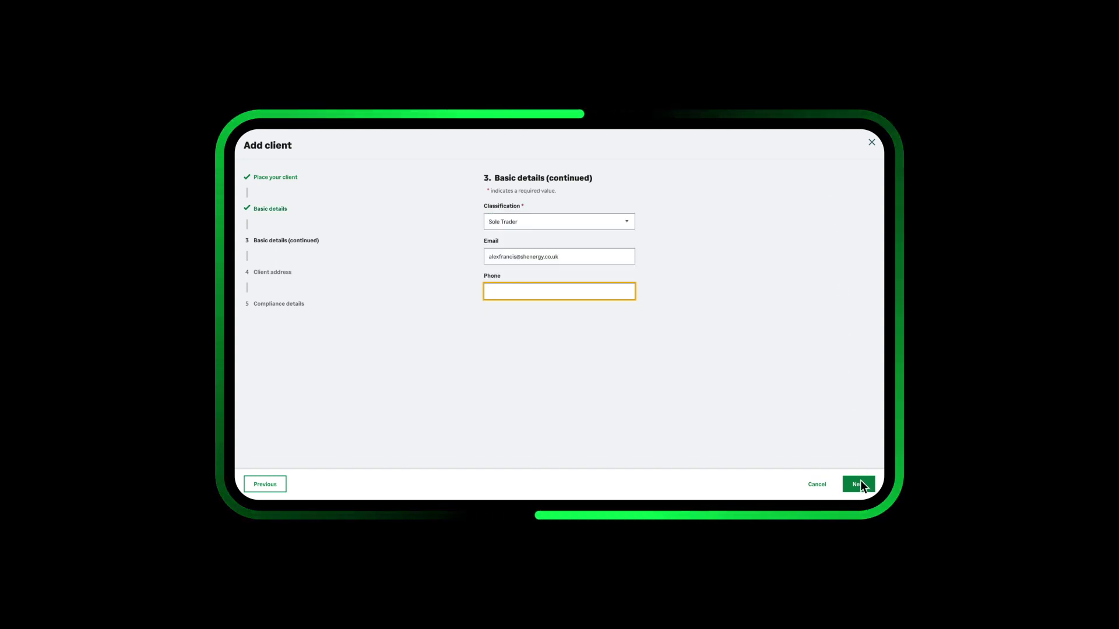
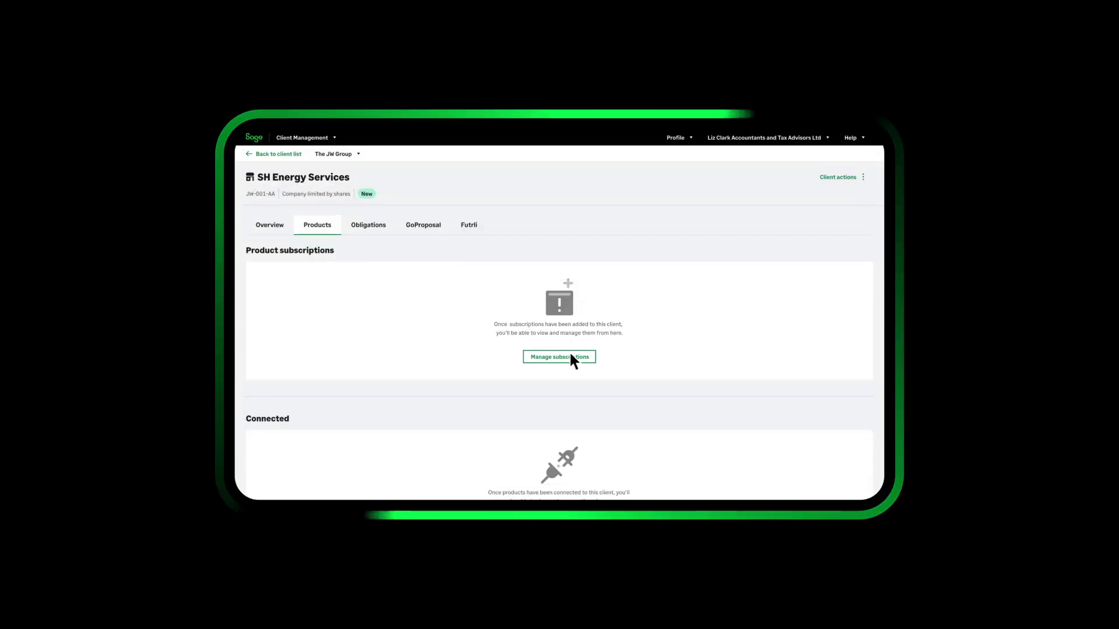
# Step: Subscribe SH Energy Services to Accounting Start, then go to the business account management page
pyautogui.click(570, 354)
pyautogui.scroll(-2, 572, 357)
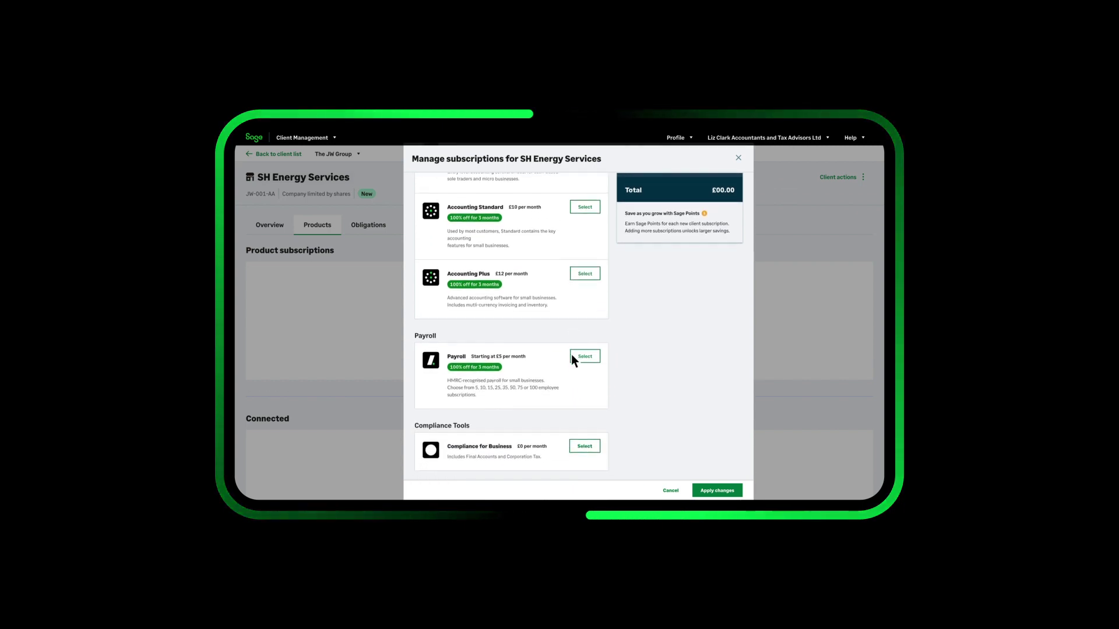
pyautogui.scroll(1, 571, 354)
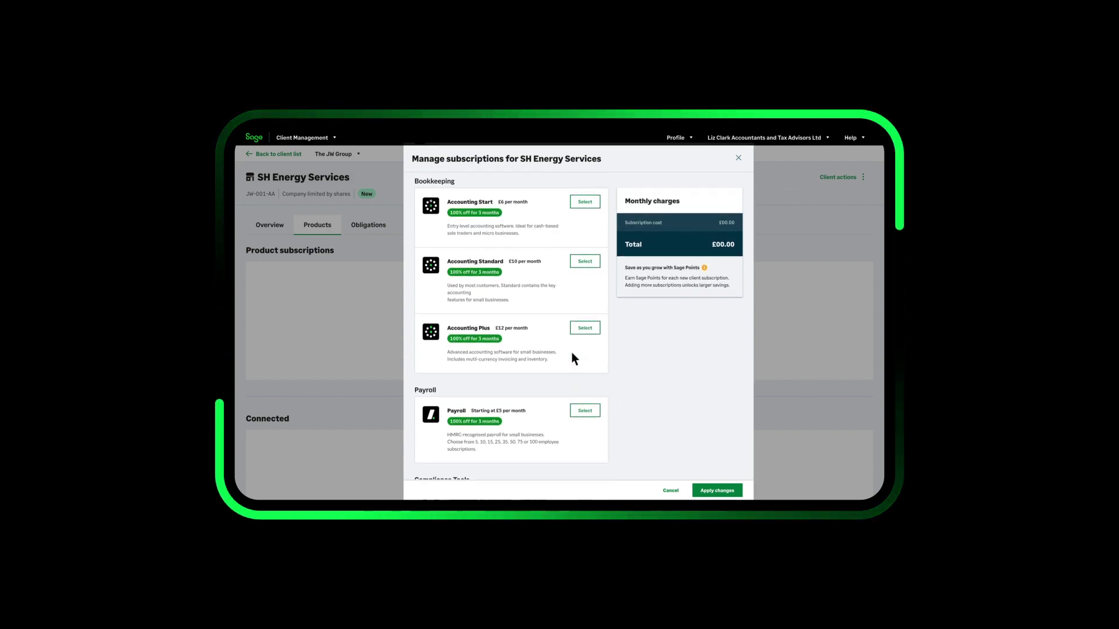
pyautogui.click(579, 203)
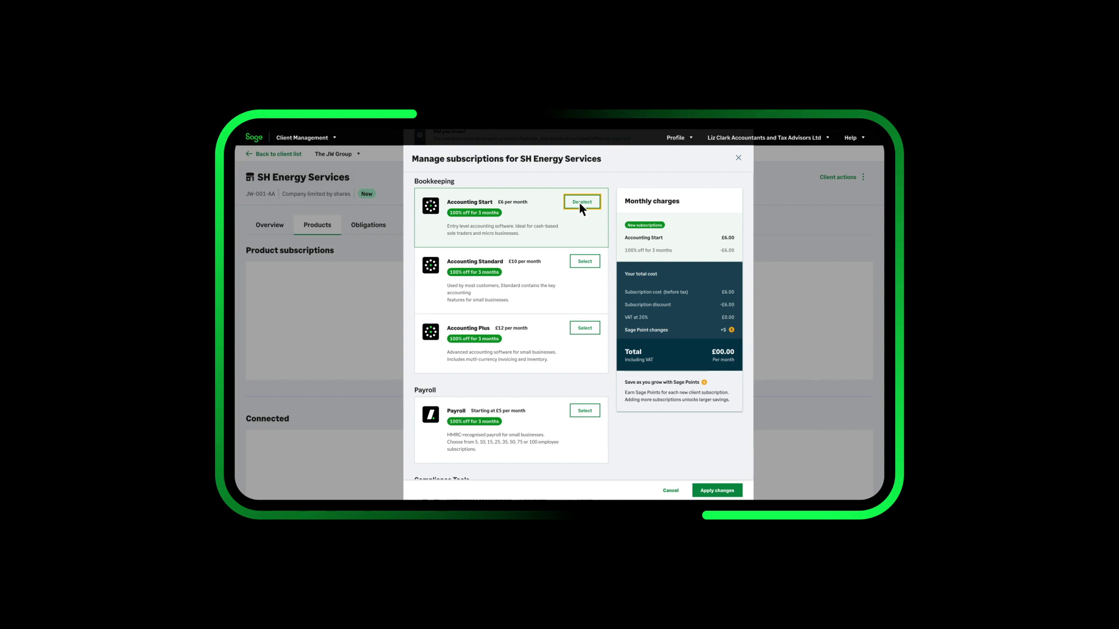
pyautogui.click(727, 489)
pyautogui.click(720, 140)
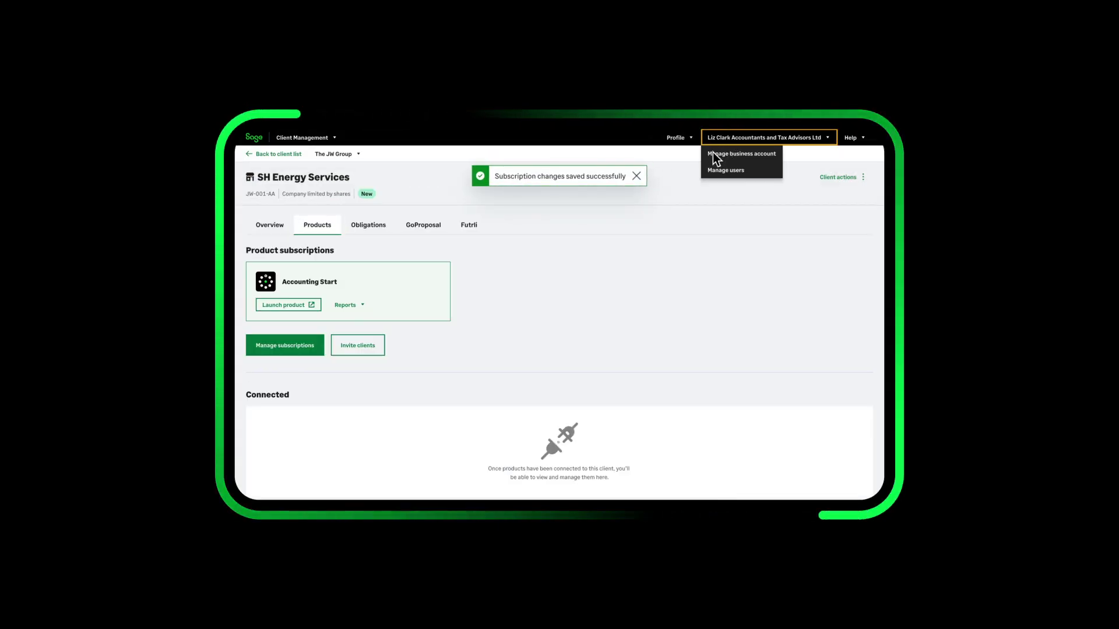
pyautogui.click(713, 152)
# Step: Show the MTD Income Tax obligations due across all clients
pyautogui.scroll(-2, 713, 154)
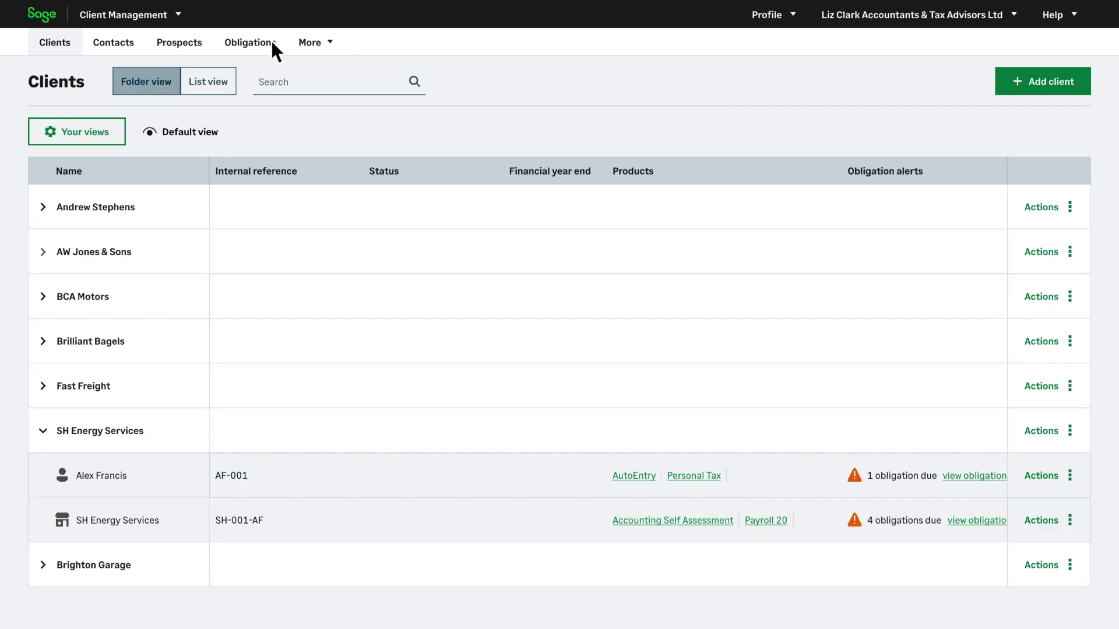
pyautogui.click(270, 50)
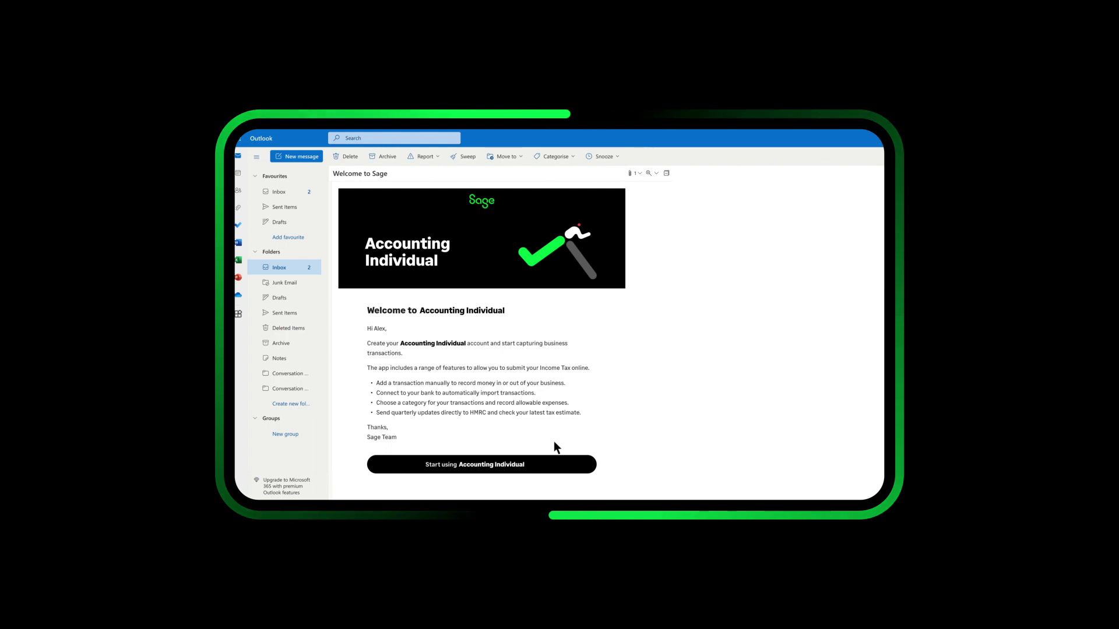
# Step: Follow the welcome email's Start using Accounting Individual link to begin account setup
pyautogui.click(522, 464)
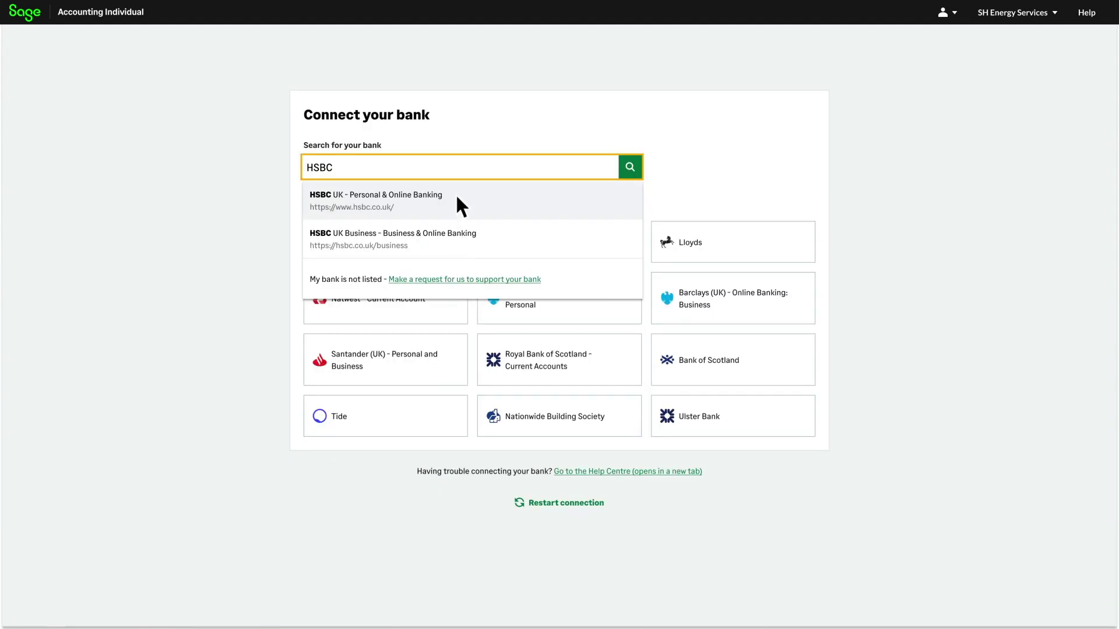
# Step: Connect HSBC UK personal banking and import its transactions, leaving 192 drafts to complete
pyautogui.click(457, 198)
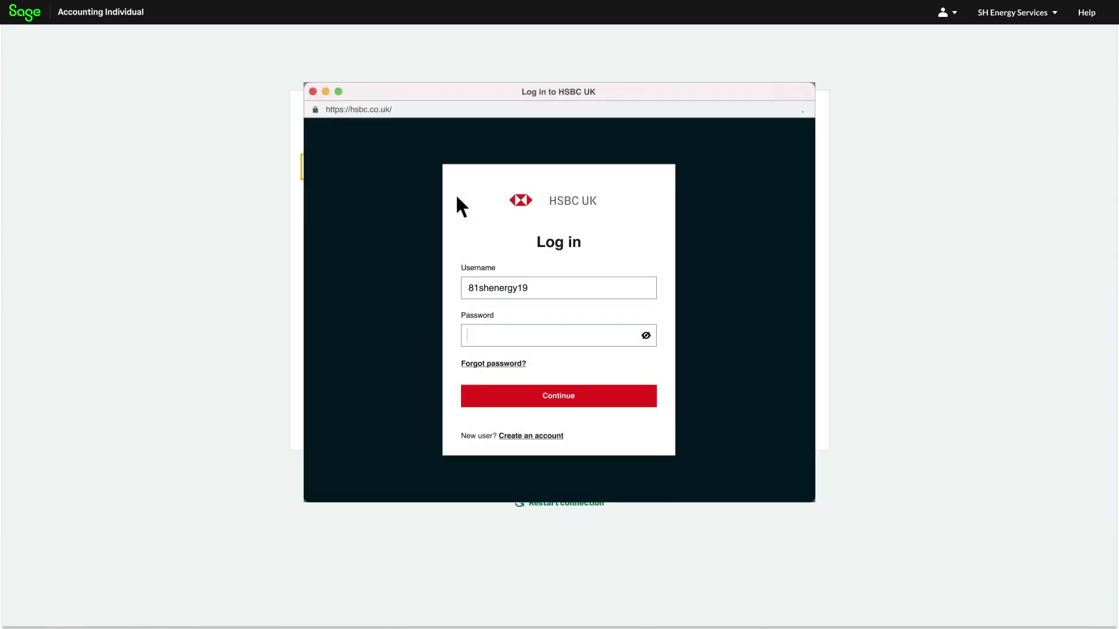
pyautogui.click(636, 391)
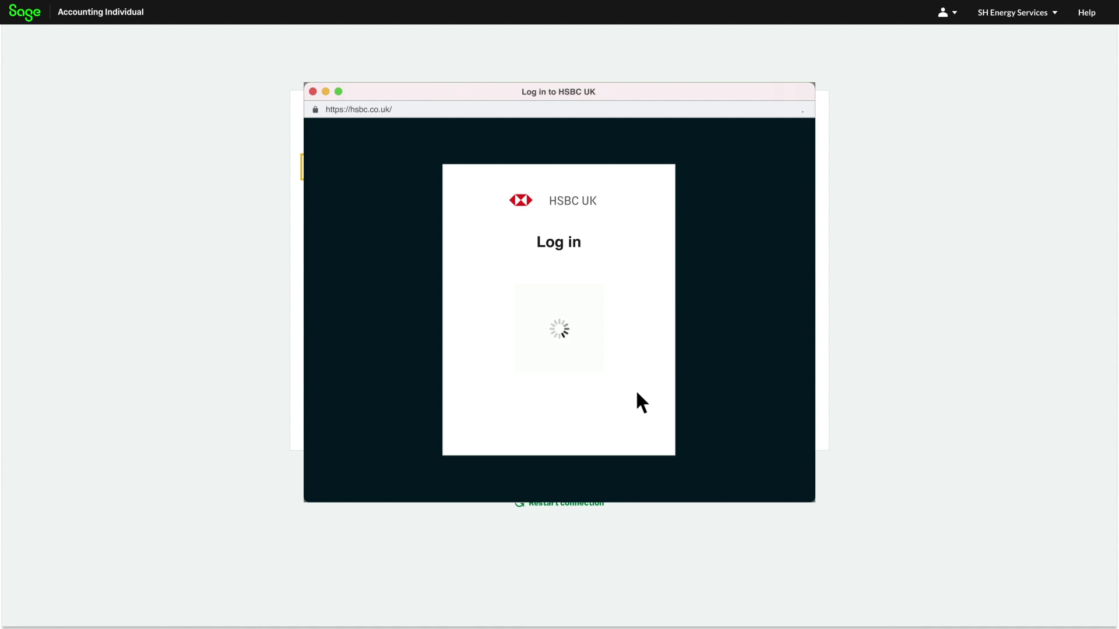
pyautogui.click(579, 310)
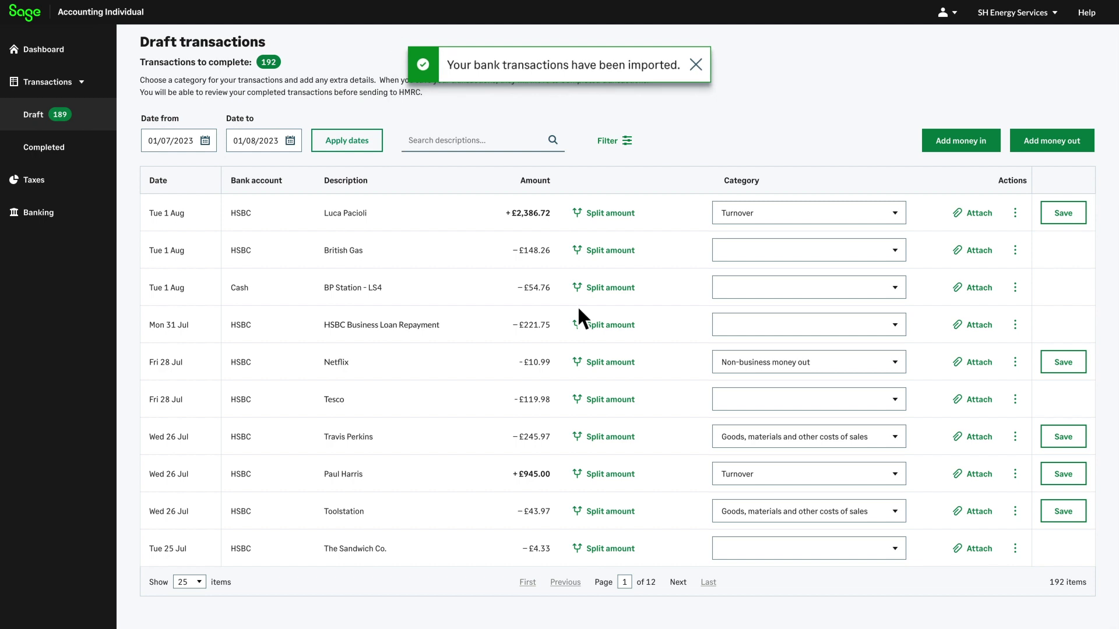
# Step: Save the £2,386.72 Turnover transaction as completed and open the British Gas category list
pyautogui.click(1064, 213)
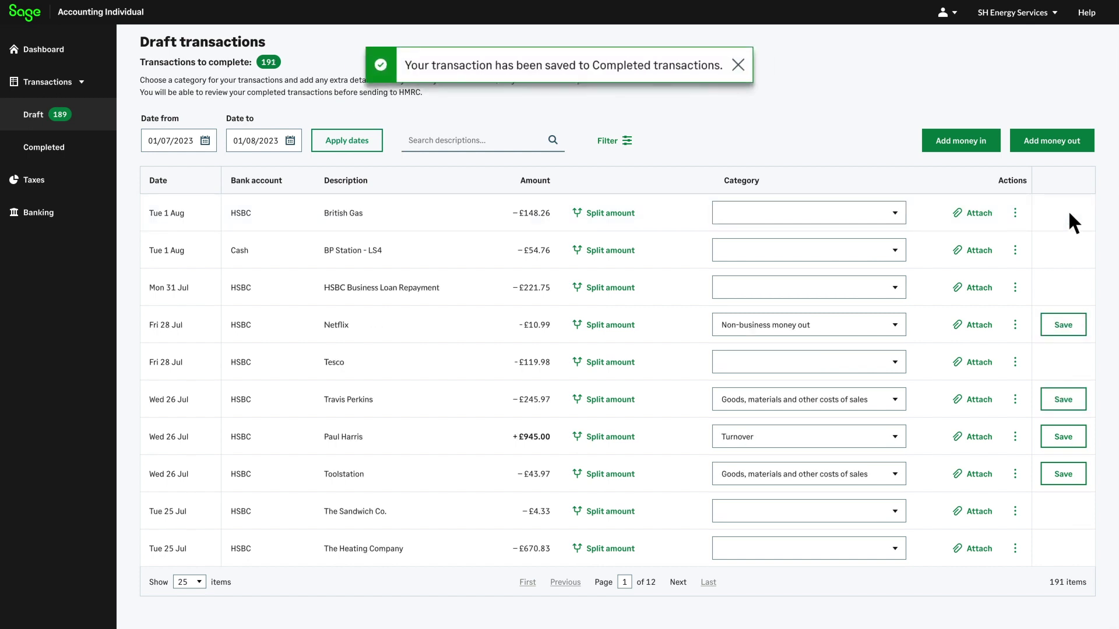
pyautogui.click(874, 213)
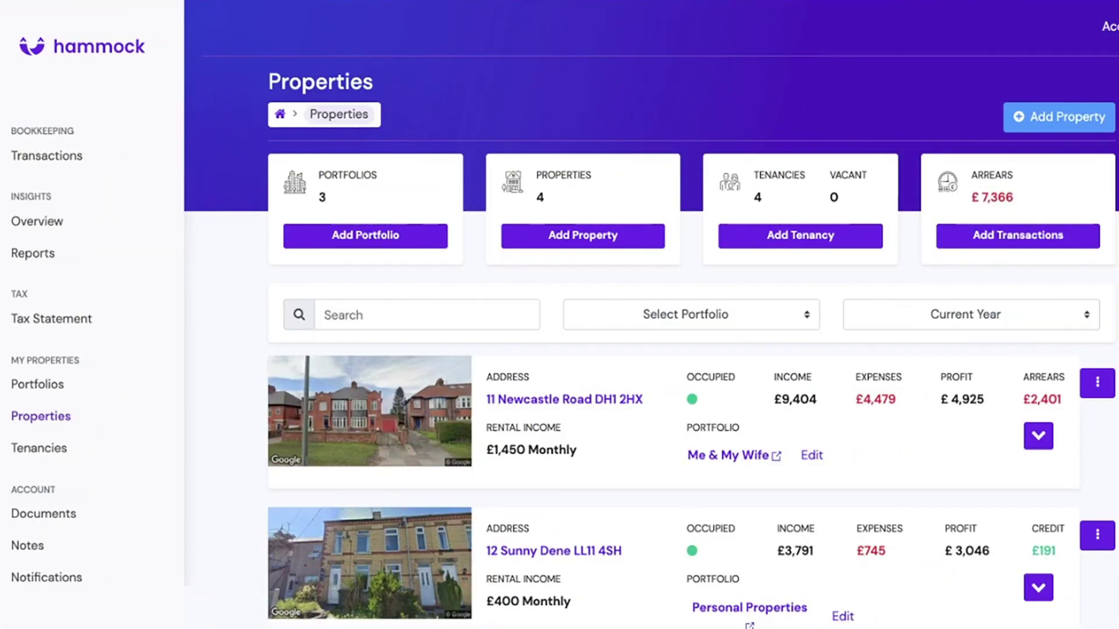
# Step: Scroll down Hammock's Properties page
pyautogui.scroll(-2, 651, 318)
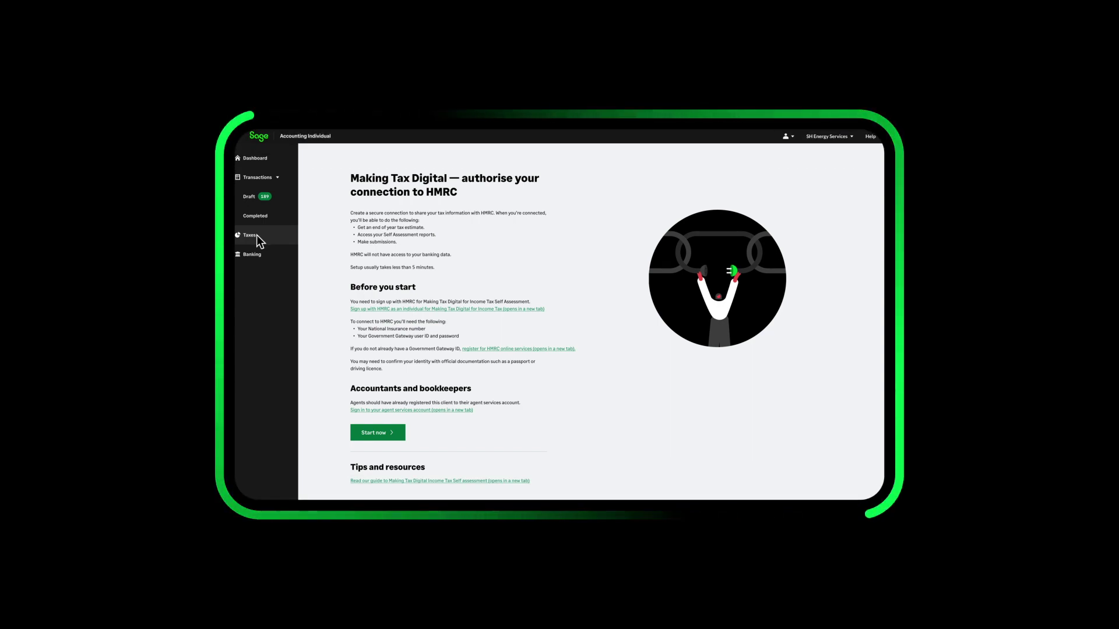
# Step: Start authorising the HMRC connection and enter the Government Gateway password
pyautogui.click(397, 432)
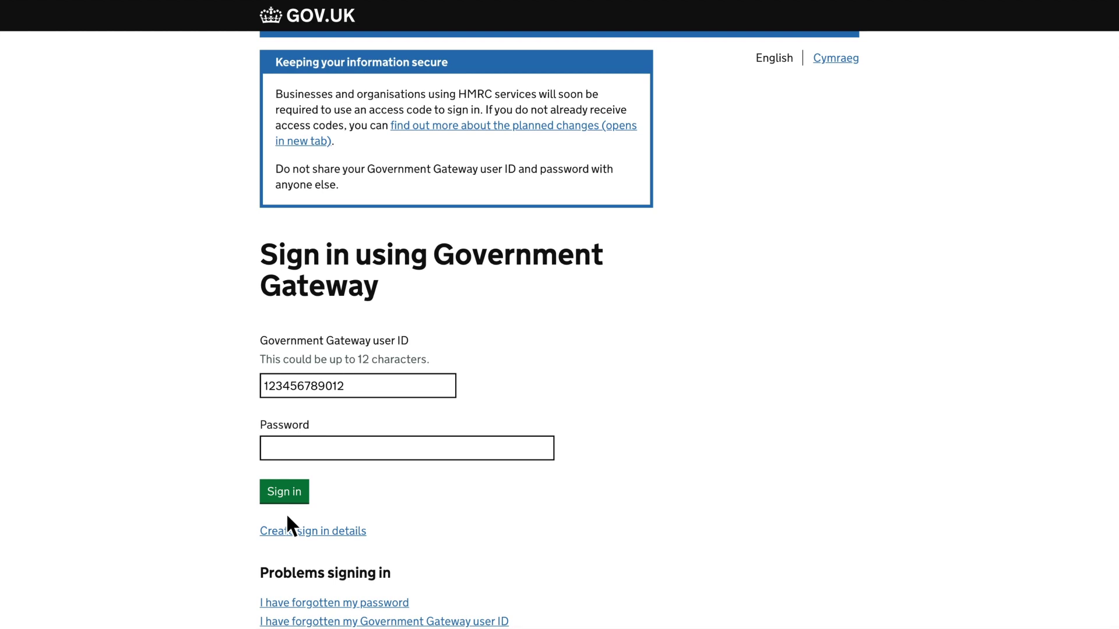
pyautogui.write('•••••••••••••••••••')
# Step: Sign in to Government Gateway and submit the Quarter 1 update (£14,500 income, £7,820 expenses) to HMRC
pyautogui.click(284, 491)
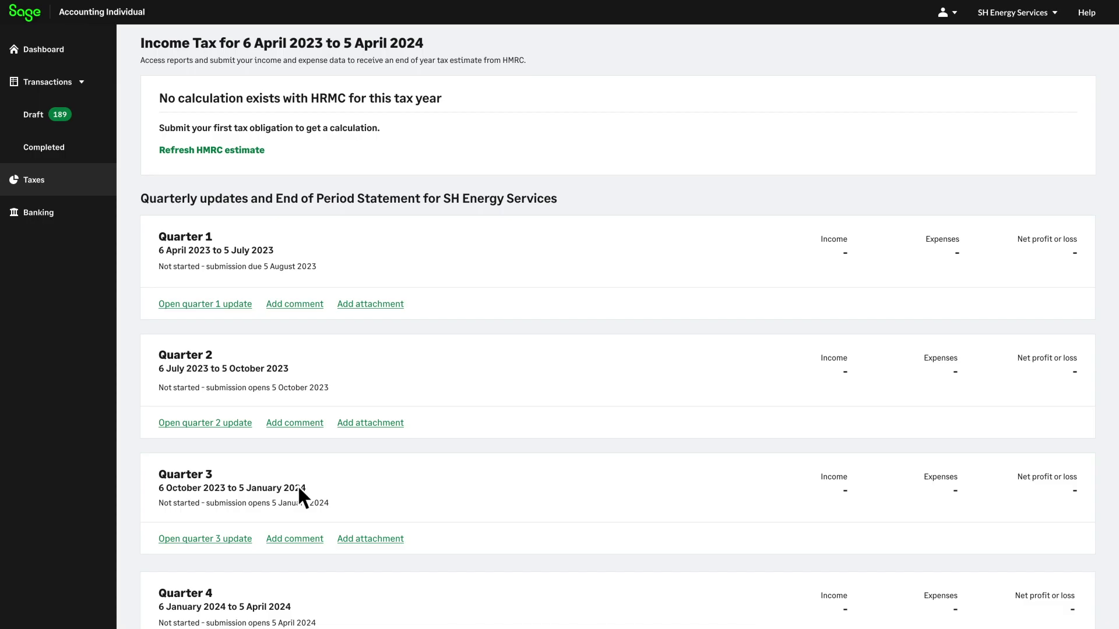
pyautogui.click(213, 302)
pyautogui.scroll(-8, 214, 302)
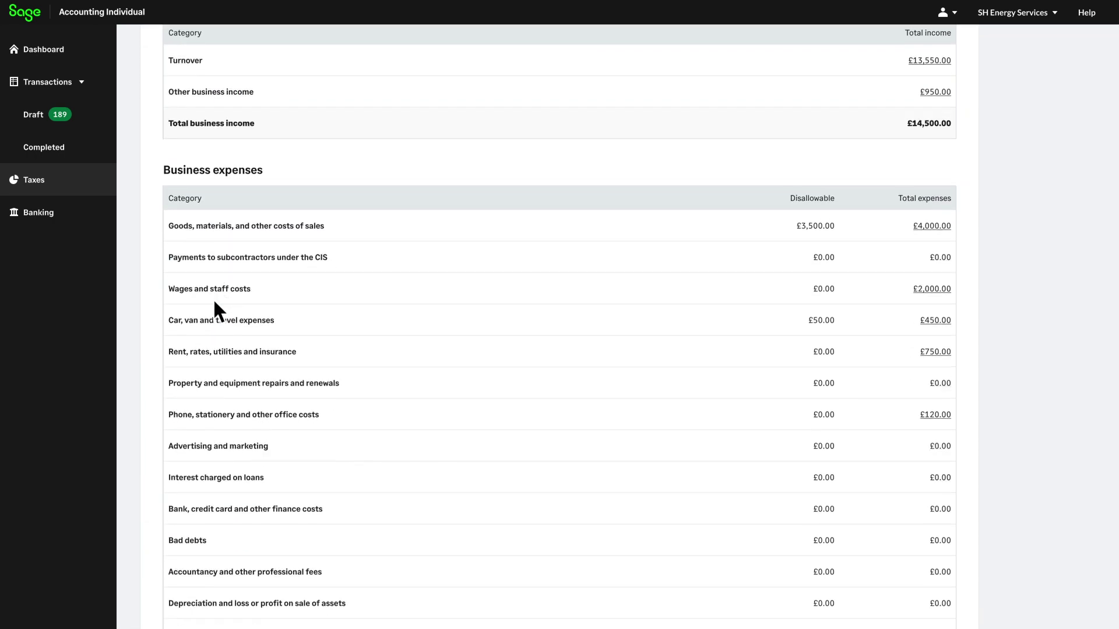
pyautogui.scroll(-2, 213, 309)
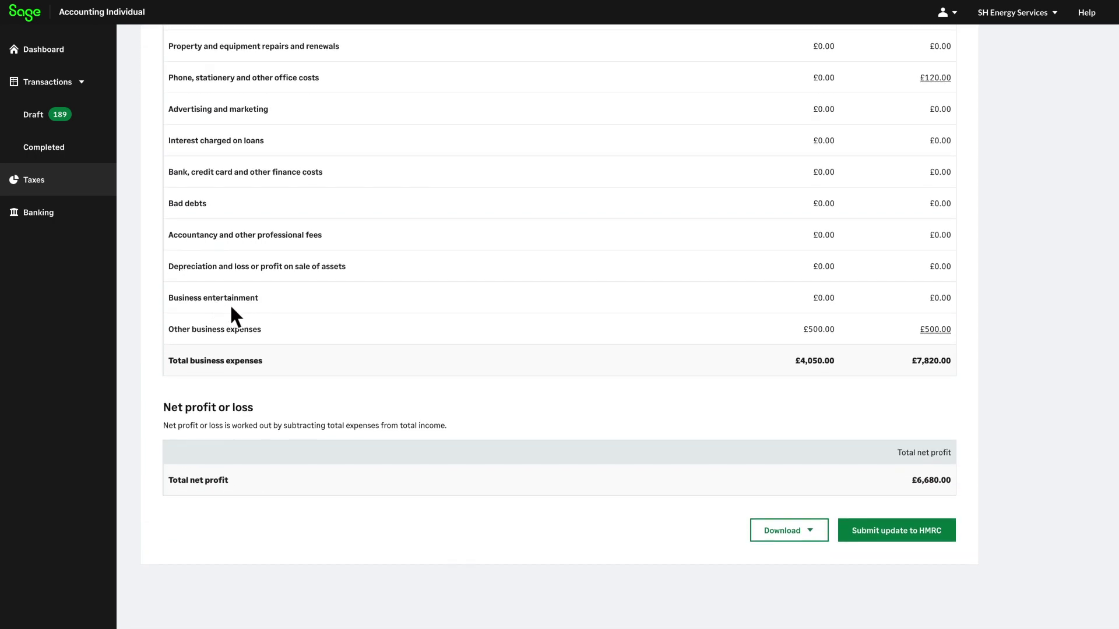
pyautogui.click(928, 528)
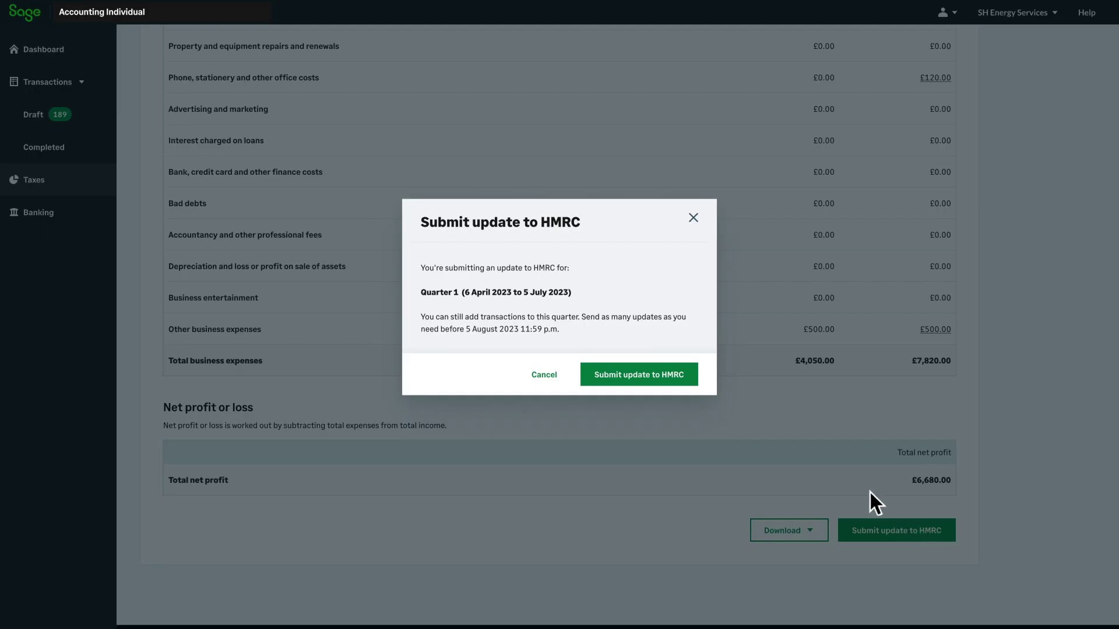
pyautogui.click(676, 376)
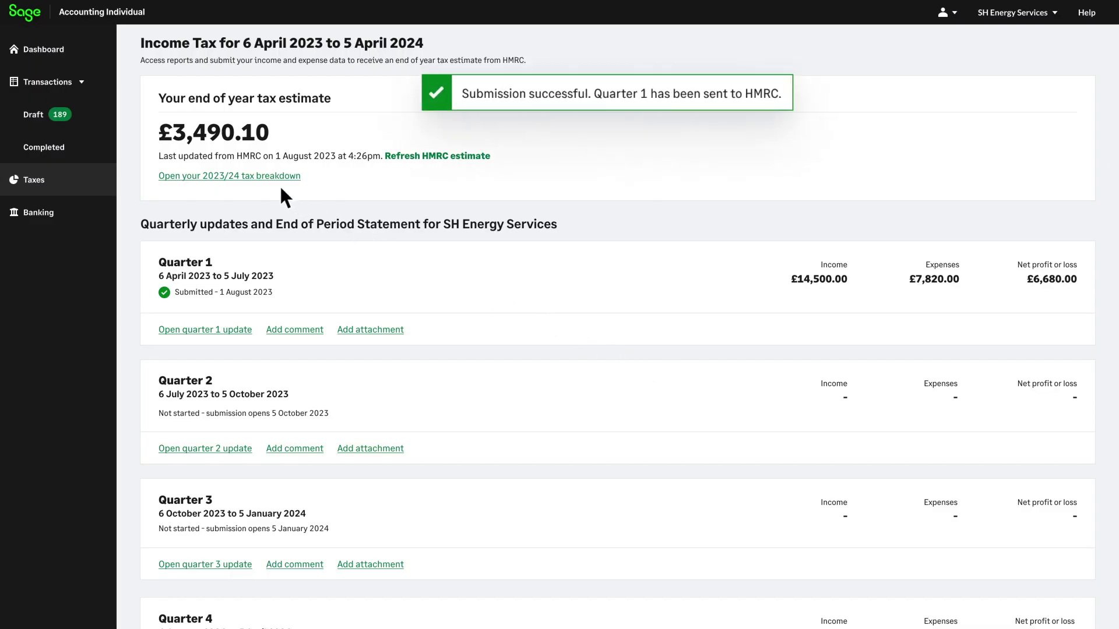
# Step: Go from the 2023/24 tax breakdown to the 2022/23 End of period statement
pyautogui.click(252, 175)
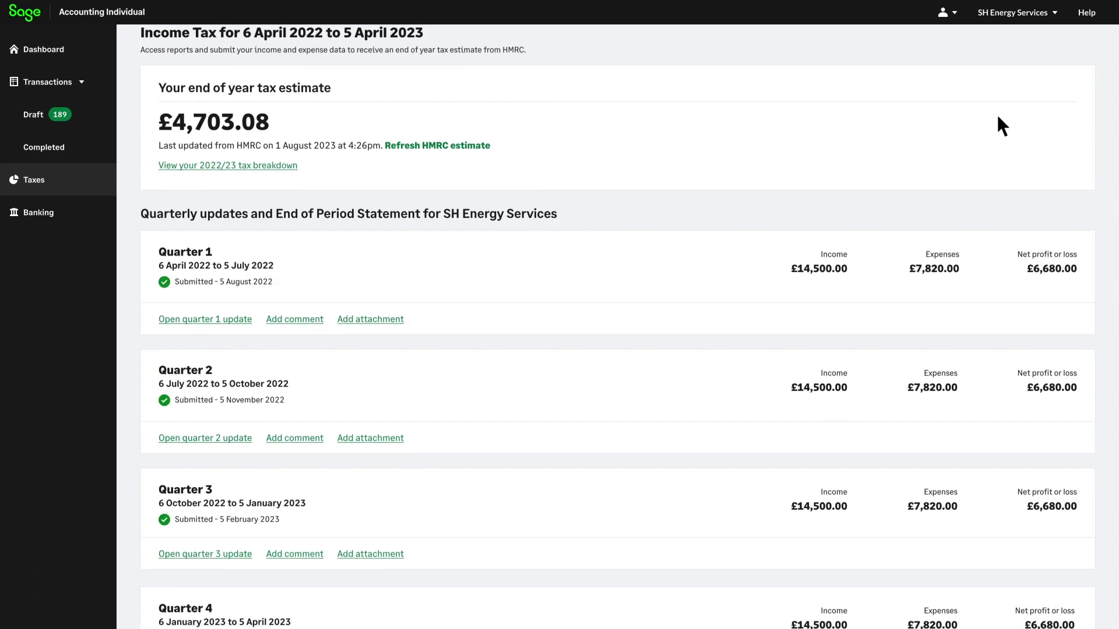
pyautogui.scroll(-3, 998, 125)
pyautogui.scroll(-3, 997, 116)
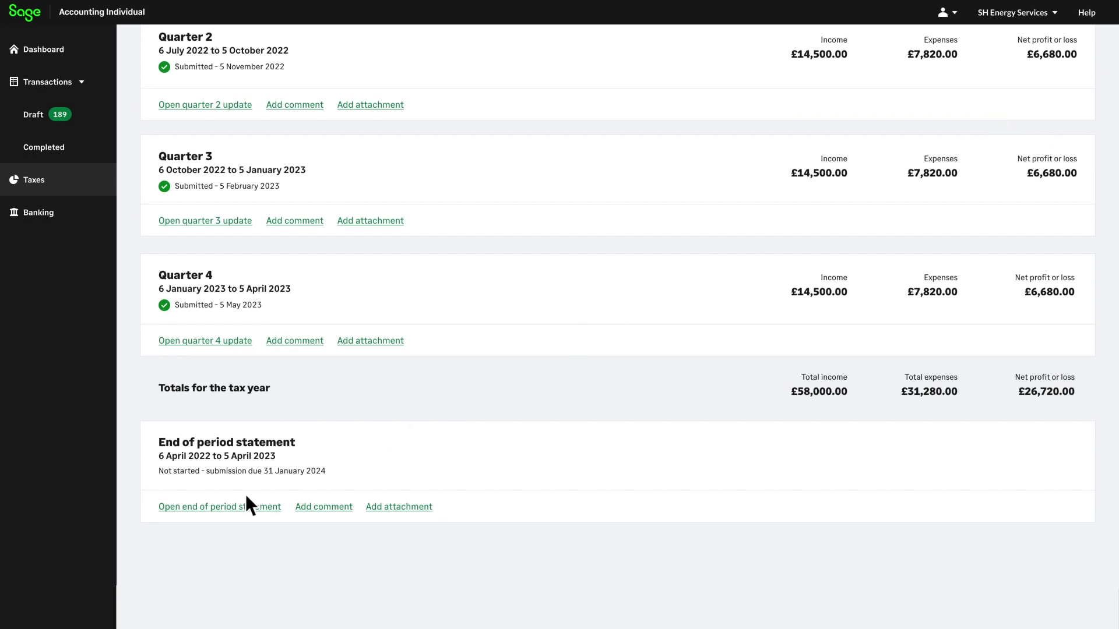
pyautogui.click(233, 505)
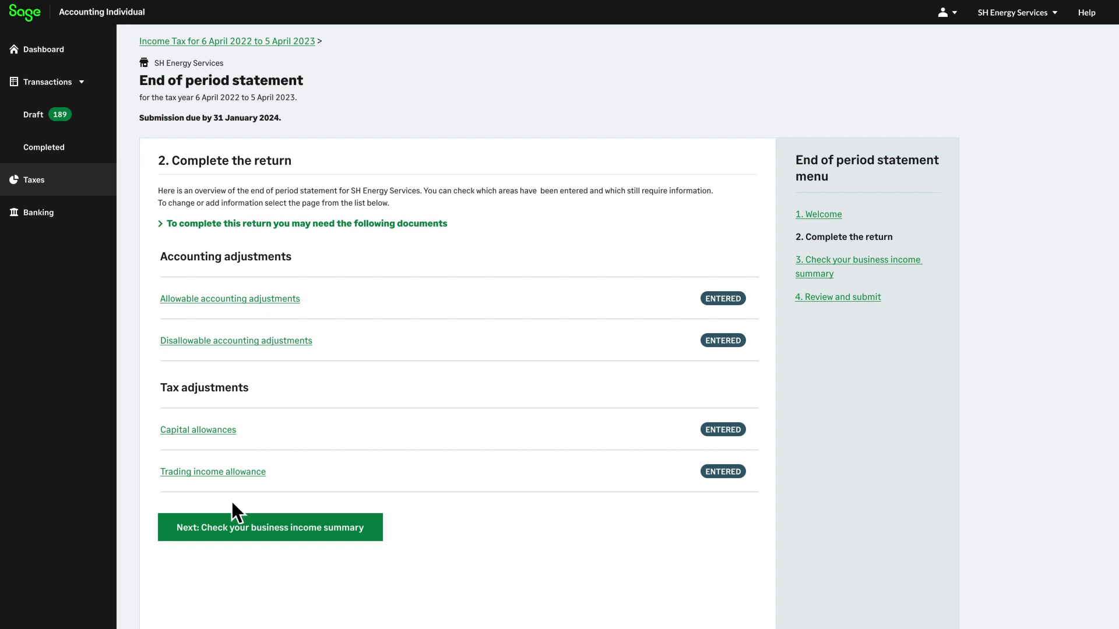
# Step: Check the allowable accounting adjustments, then reach Review and submit showing £25,315.00 taxable profit
pyautogui.click(241, 300)
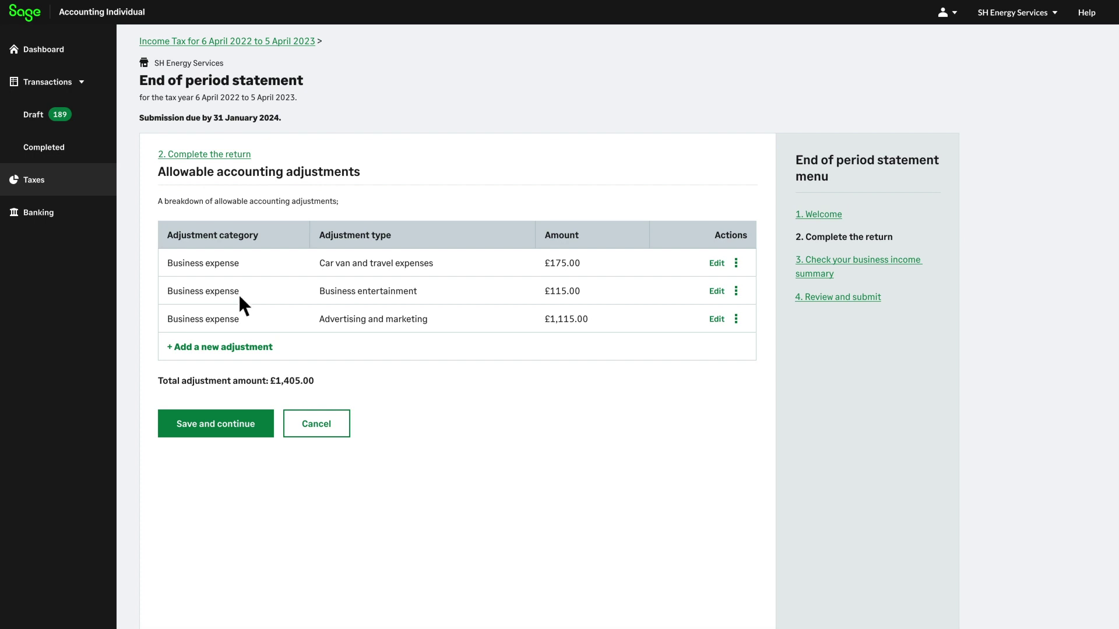
pyautogui.click(251, 424)
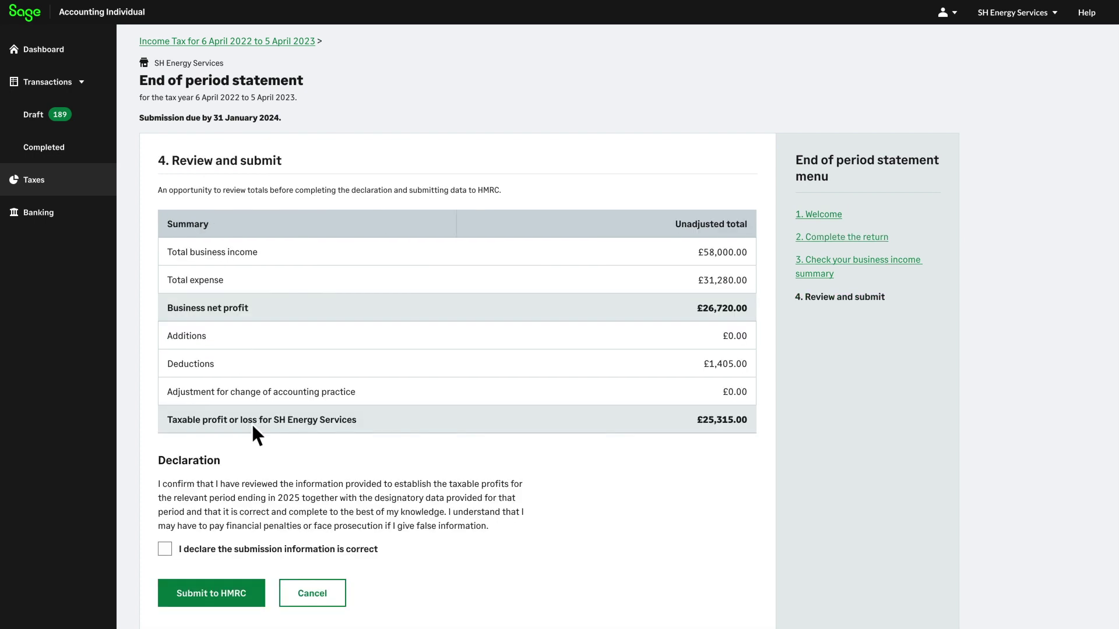